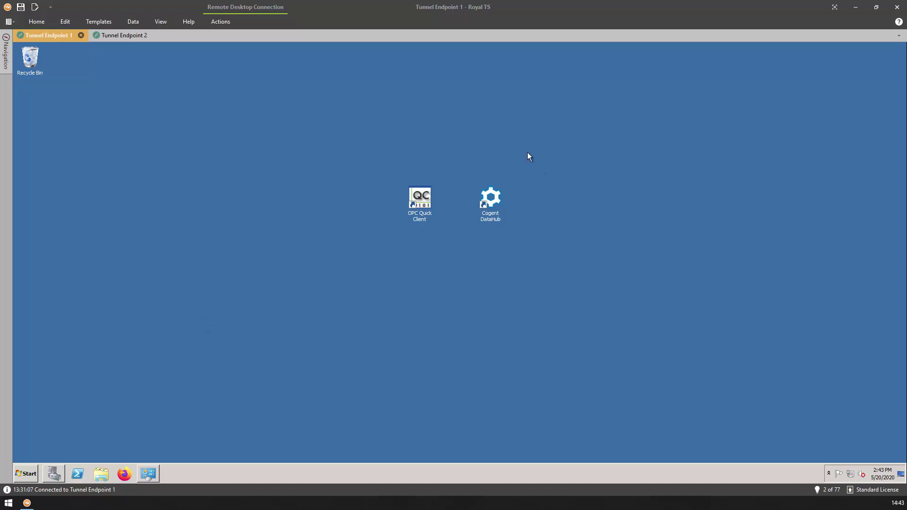
Check Server Manager on Tunnel Endpoint 2 and Tunnel Endpoint 1, then close it
{"action": "left_click", "coordinate": [125, 35]}
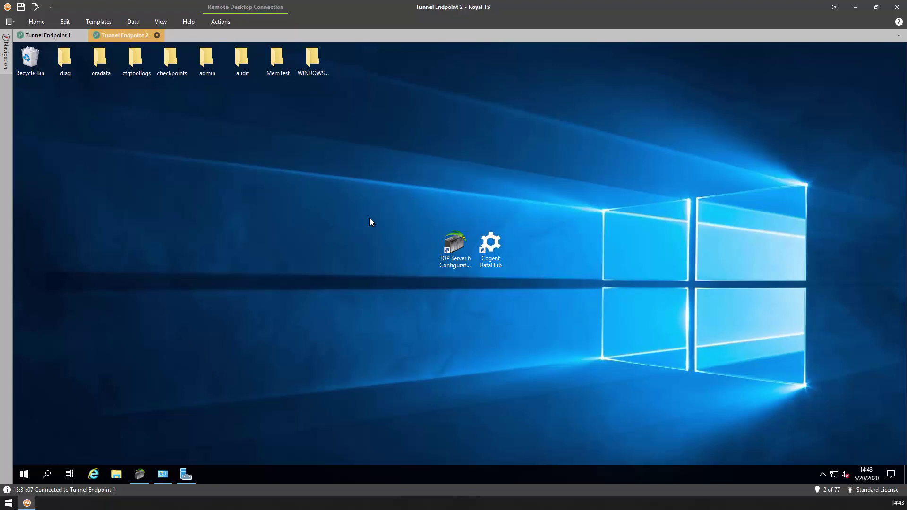
{"action": "left_click", "coordinate": [187, 477]}
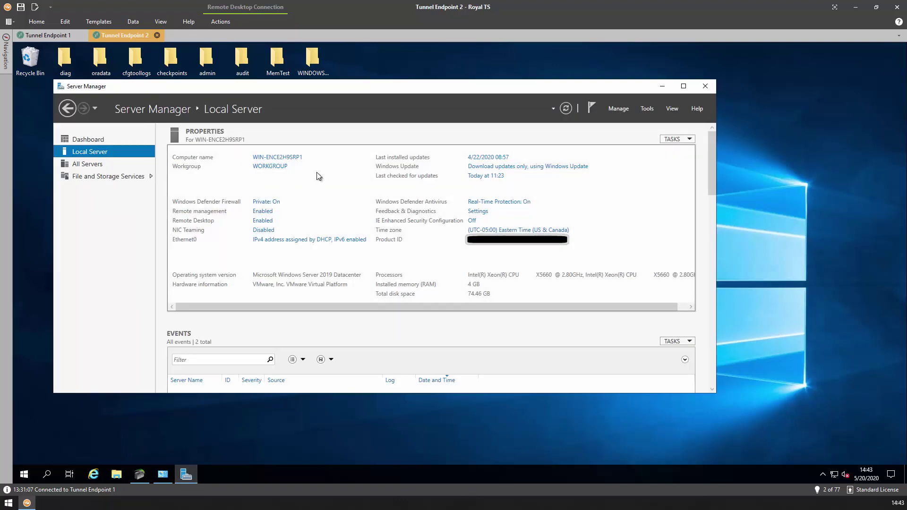
{"action": "left_click", "coordinate": [58, 34]}
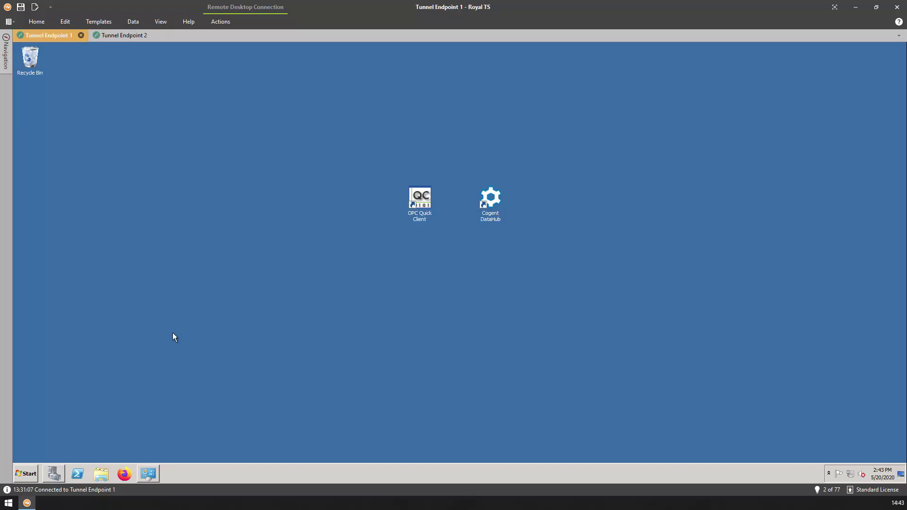
{"action": "left_click", "coordinate": [54, 474]}
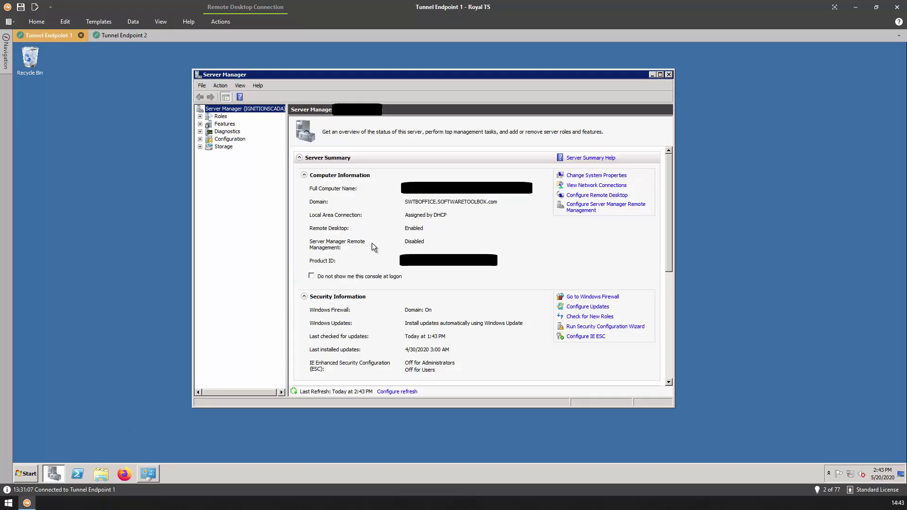
{"action": "key", "text": "alt+F4"}
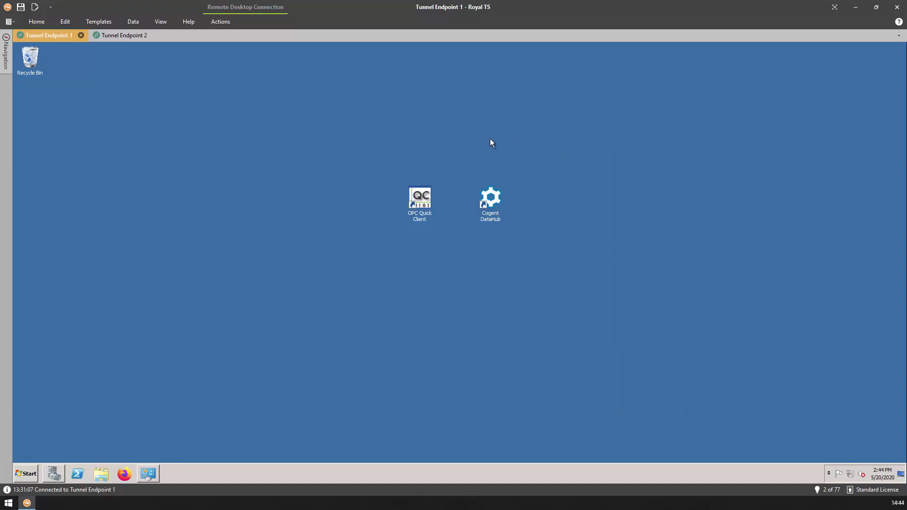
In OPC Quick Client, add a server connection to 192.168.111.87\SWToolbox.TOPServer.V6
{"action": "double_click", "coordinate": [416, 217]}
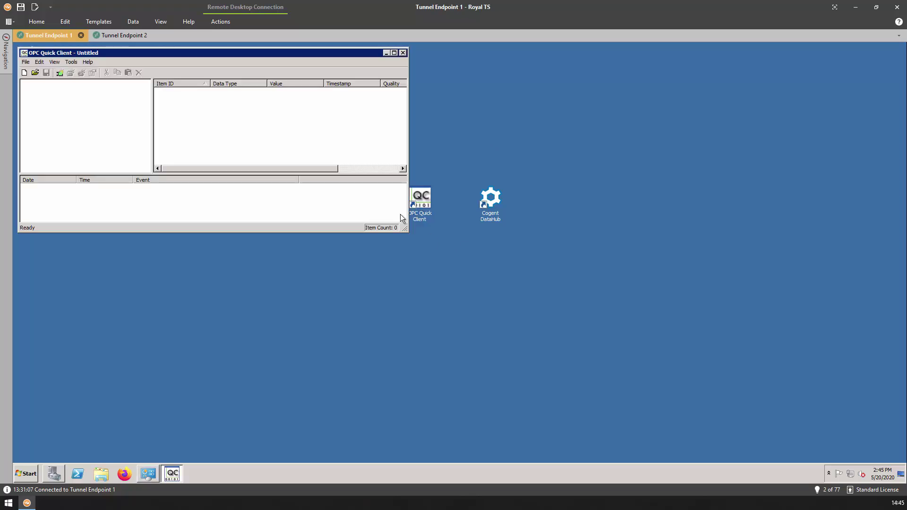
{"action": "left_click", "coordinate": [60, 74]}
{"action": "left_click", "coordinate": [210, 187]}
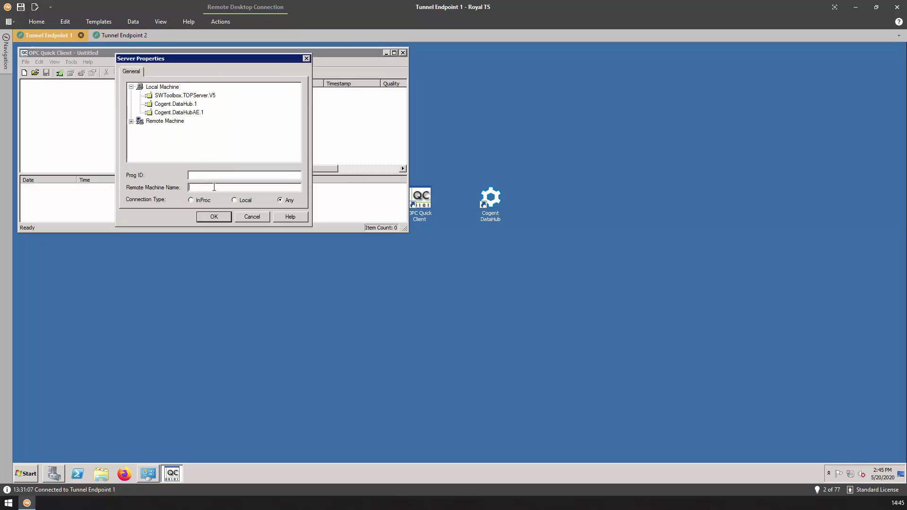
{"action": "type", "text": "192.168.11."}
{"action": "type", "text": "1.87"}
{"action": "type", "text": "SW"}
{"action": "type", "text": "Toolbox"}
{"action": "type", "text": ".TOPServer."}
{"action": "type", "text": "V6"}
{"action": "left_click", "coordinate": [227, 216]}
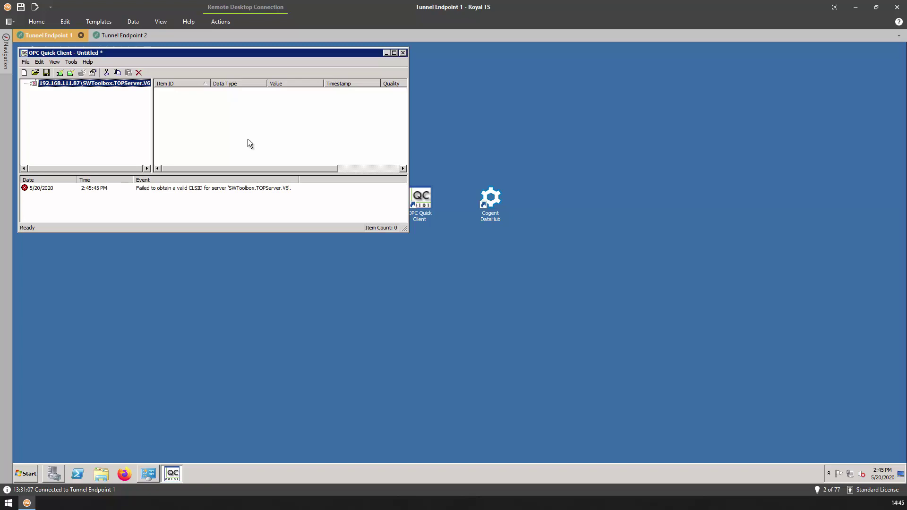
{"action": "left_click", "coordinate": [267, 187]}
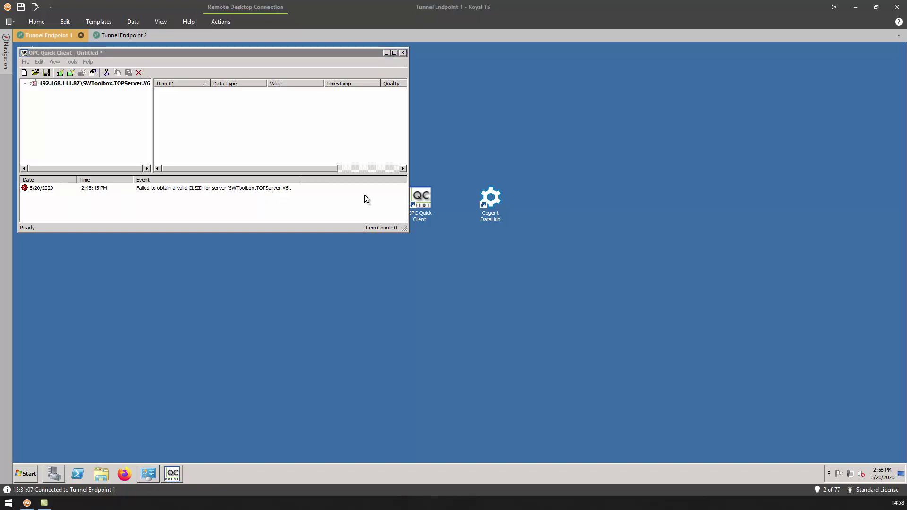
On Tunnel Endpoint 2, open Cogent DataHub Properties from the DataHub tray icon
{"action": "left_click", "coordinate": [134, 38]}
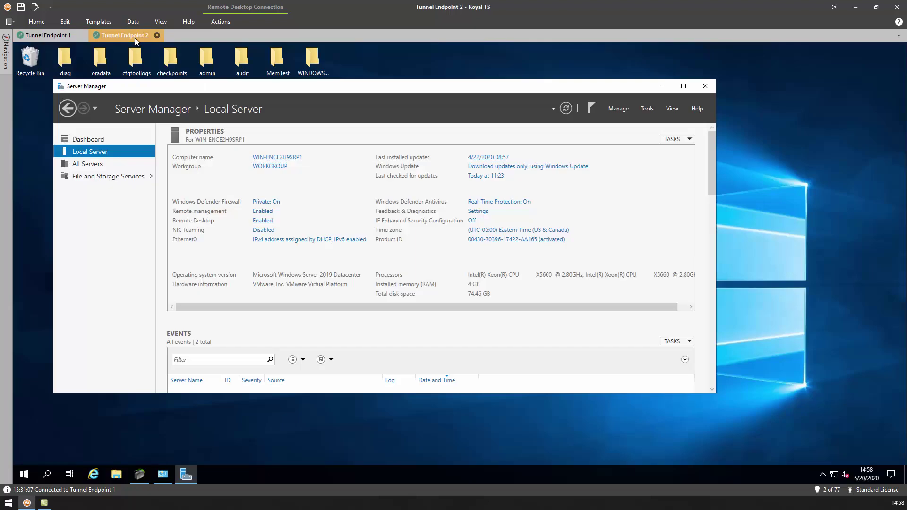
{"action": "left_click", "coordinate": [662, 88]}
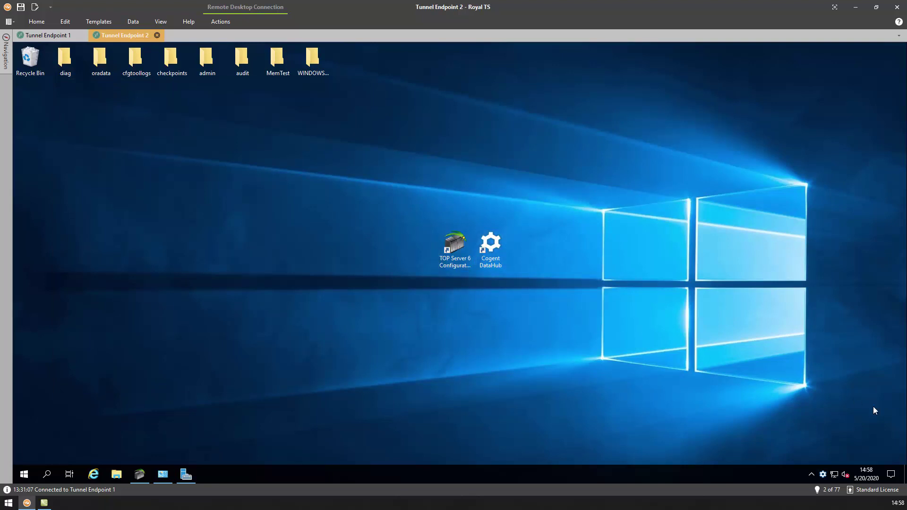
{"action": "right_click", "coordinate": [822, 473]}
{"action": "left_click", "coordinate": [822, 374]}
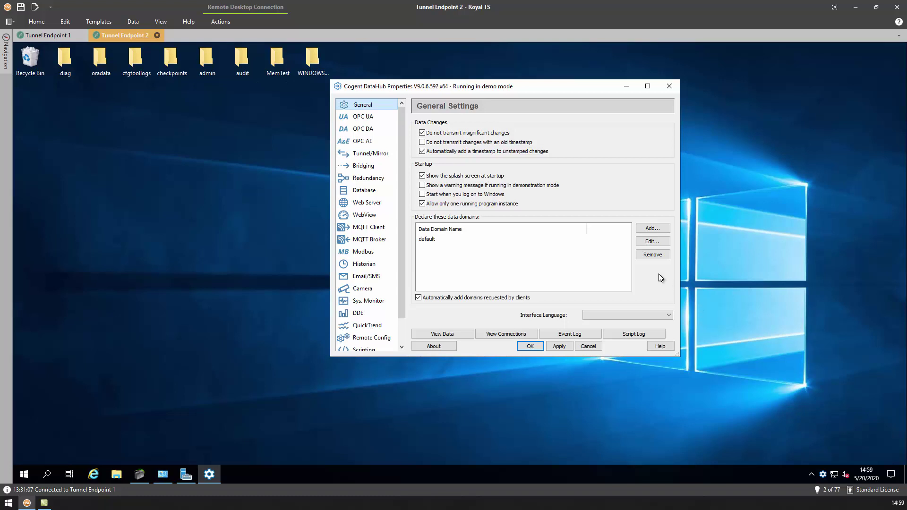
Add an OPC DA connection to Toolbox OPC Power Server 6.8 with data domain MasterNode
{"action": "left_click", "coordinate": [371, 134]}
{"action": "left_click", "coordinate": [655, 148]}
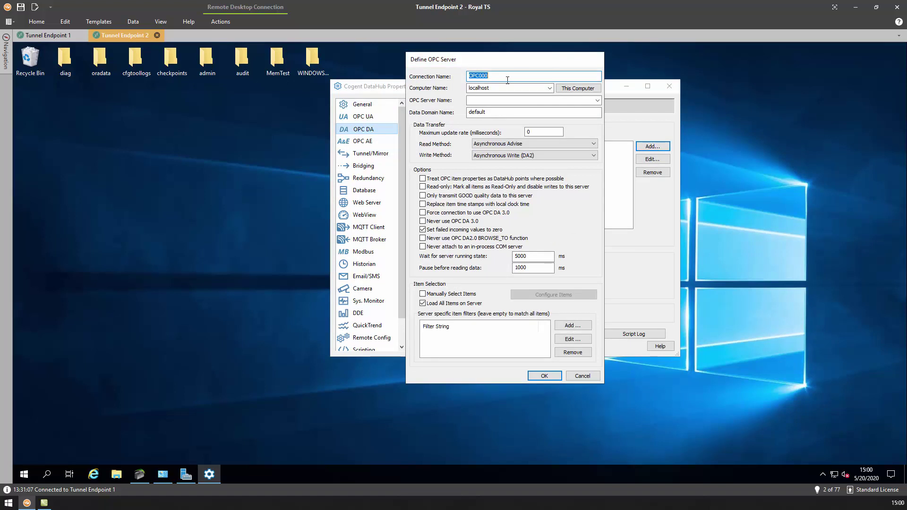
{"action": "left_click", "coordinate": [597, 100]}
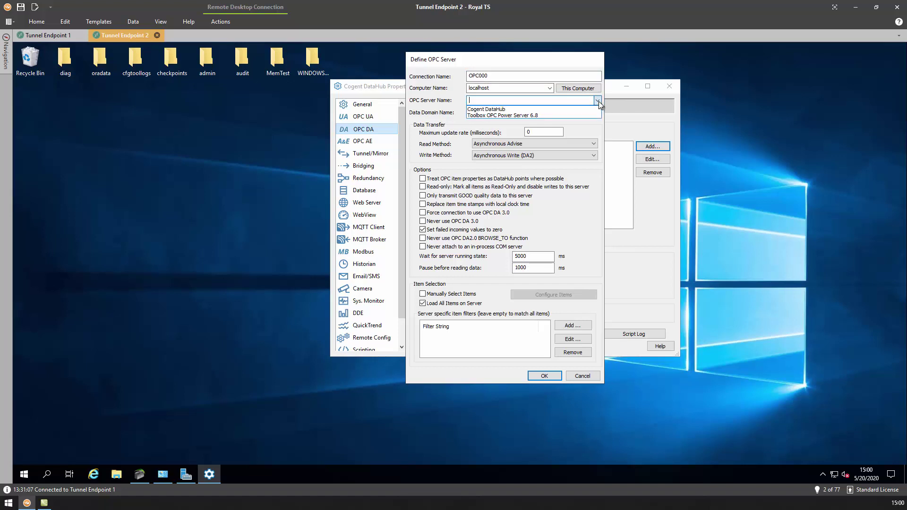
{"action": "left_click", "coordinate": [542, 114]}
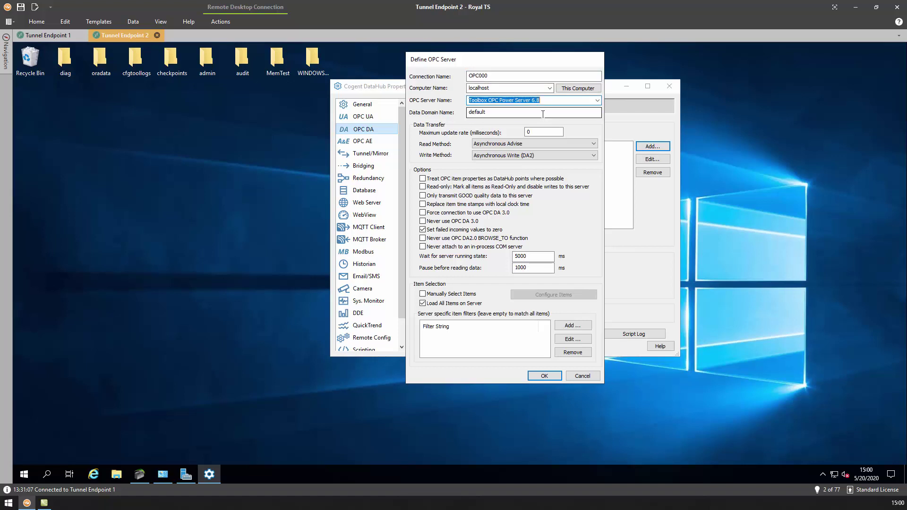
{"action": "key", "text": "Tab"}
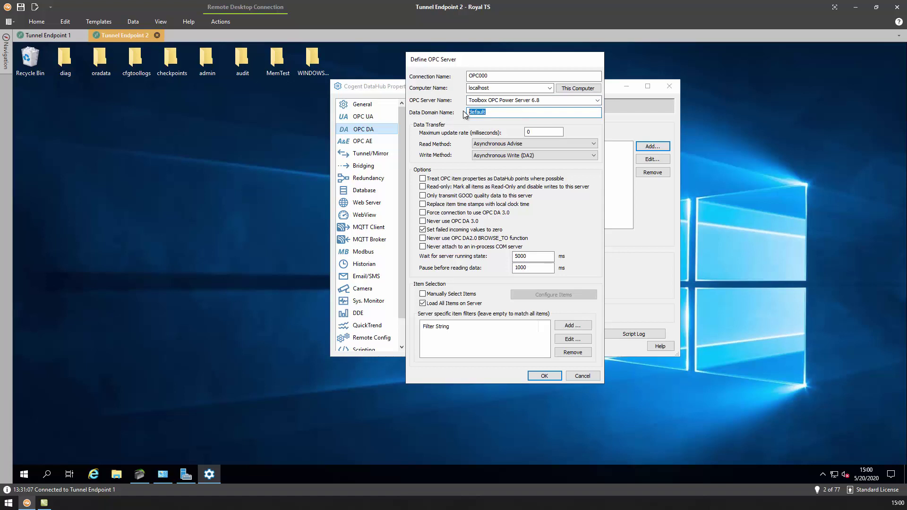
{"action": "type", "text": "MasterNode"}
{"action": "left_click", "coordinate": [544, 375]}
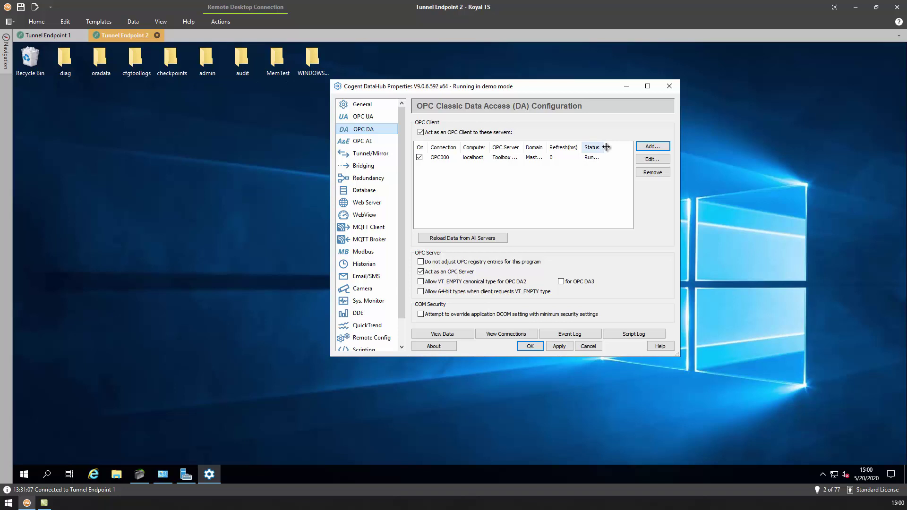
{"action": "left_click_drag", "start_coordinate": [610, 147], "coordinate": [622, 146]}
{"action": "left_click", "coordinate": [454, 333]}
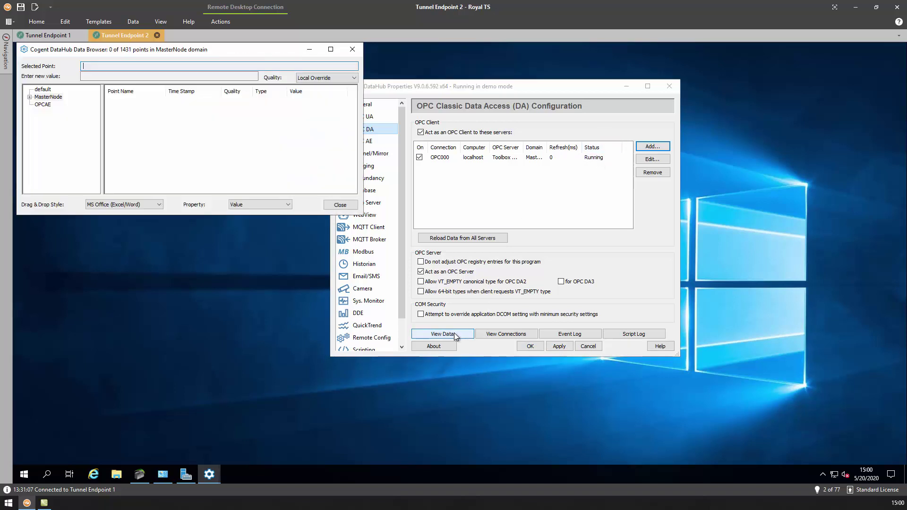
{"action": "left_click", "coordinate": [29, 97]}
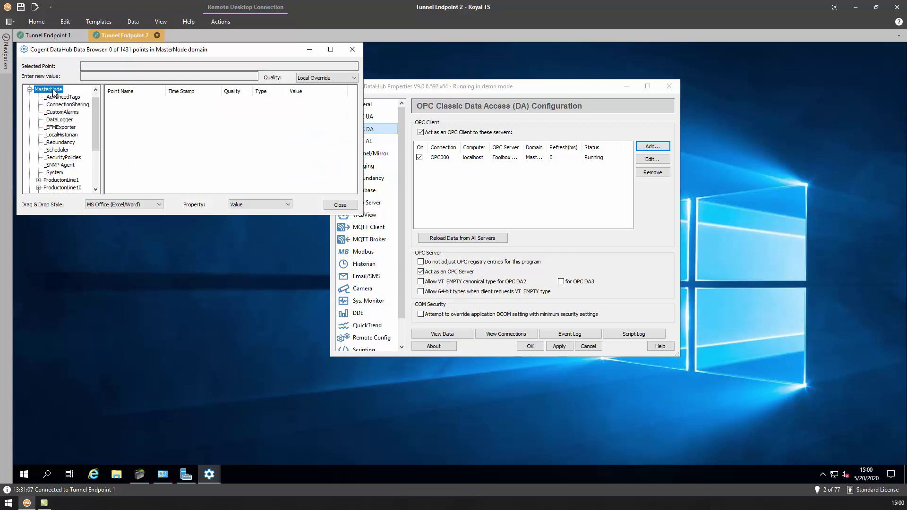
{"action": "left_click_drag", "start_coordinate": [97, 112], "coordinate": [96, 128]}
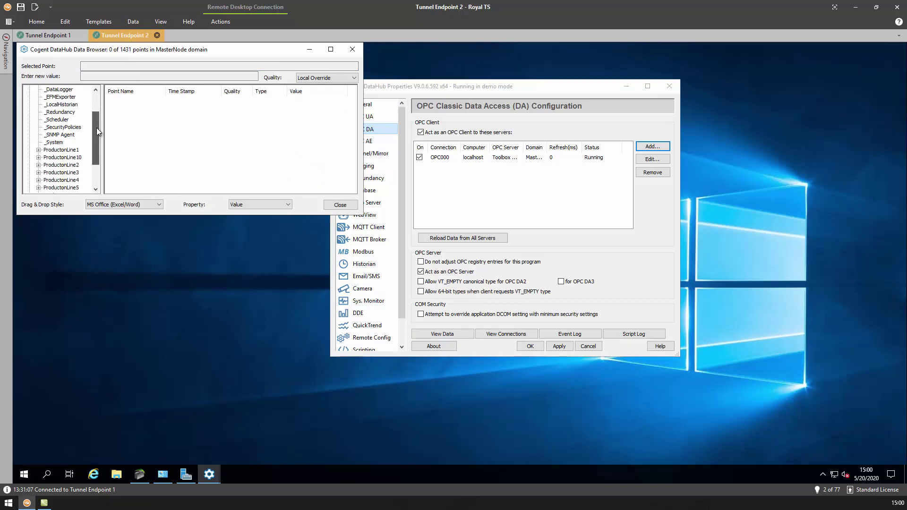
{"action": "double_click", "coordinate": [44, 150]}
{"action": "double_click", "coordinate": [54, 157]}
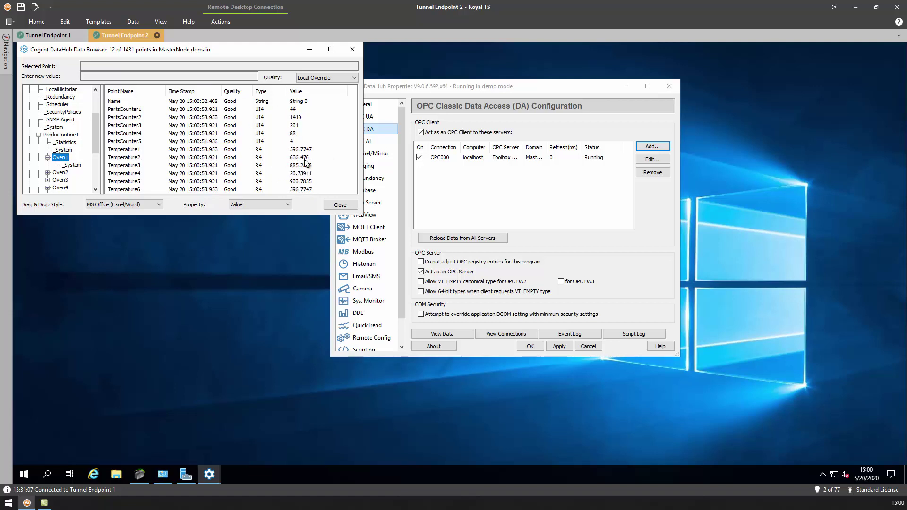
Close the data browser and review Tunnel/Mirror master ports 4502 plain-text and 4503 secure
{"action": "left_click", "coordinate": [337, 204]}
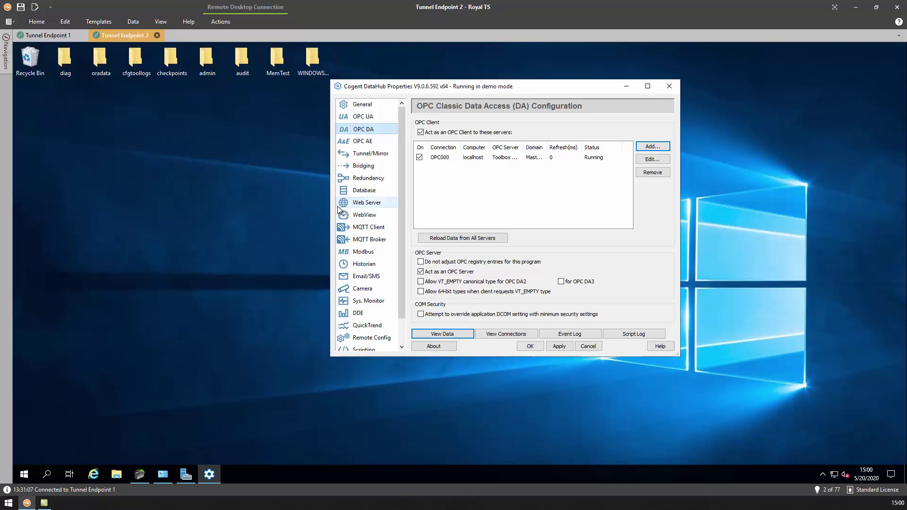
{"action": "mouse_move", "coordinate": [117, 38]}
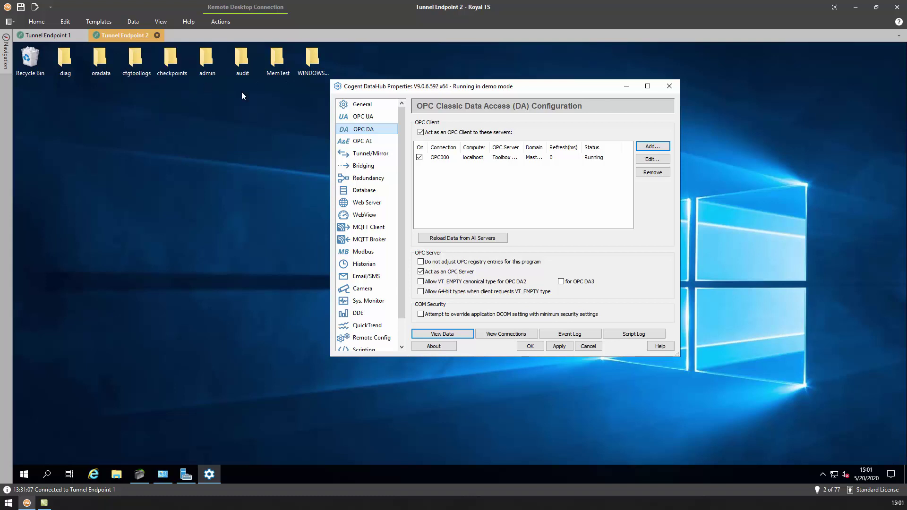
{"action": "left_click", "coordinate": [358, 156]}
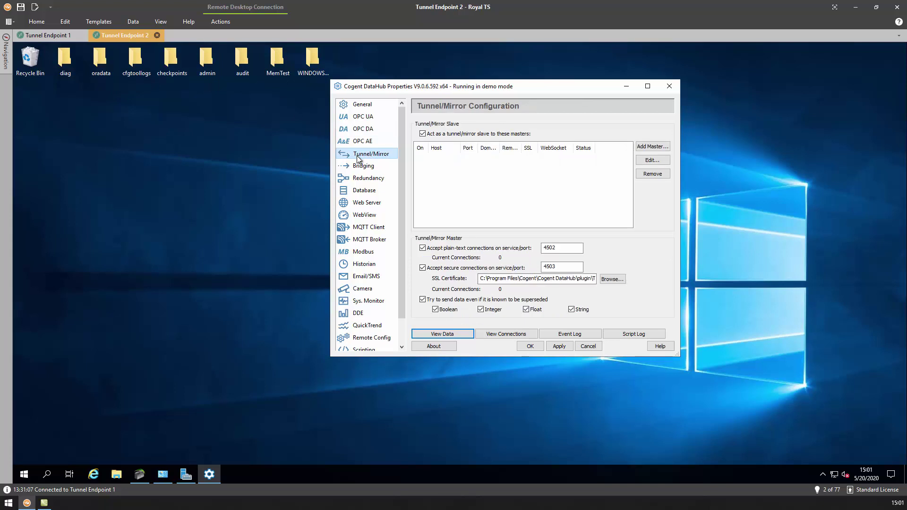
{"action": "left_click_drag", "start_coordinate": [562, 247], "coordinate": [533, 246]}
{"action": "key", "text": "Tab"}
{"action": "left_click_drag", "start_coordinate": [574, 247], "coordinate": [536, 270]}
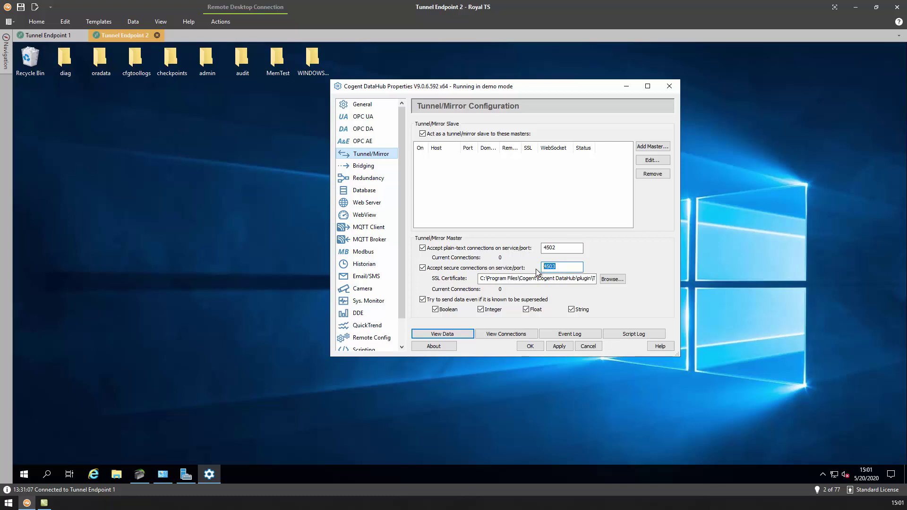
On Tunnel Endpoint 1, add tunnel master 192.168.111.87:4502 mapping remote MasterNode to local SlaveNode
{"action": "left_click", "coordinate": [52, 38]}
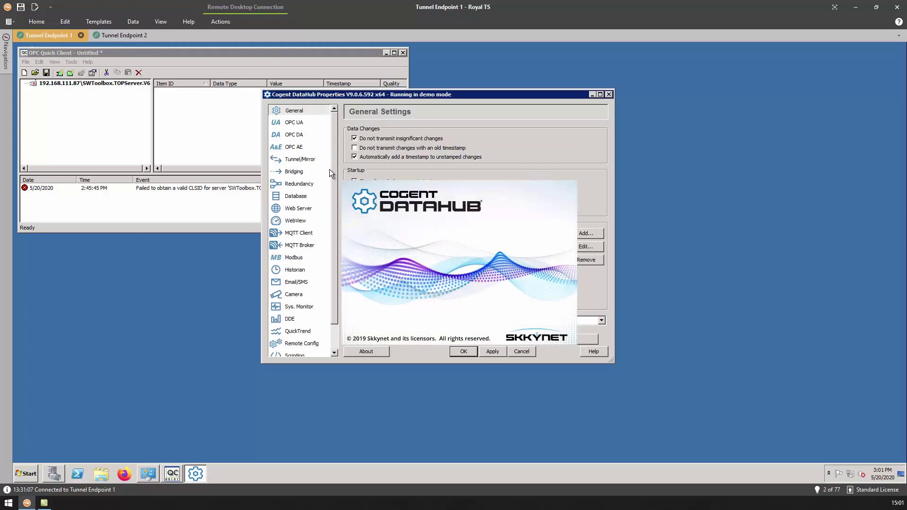
{"action": "left_click", "coordinate": [309, 163]}
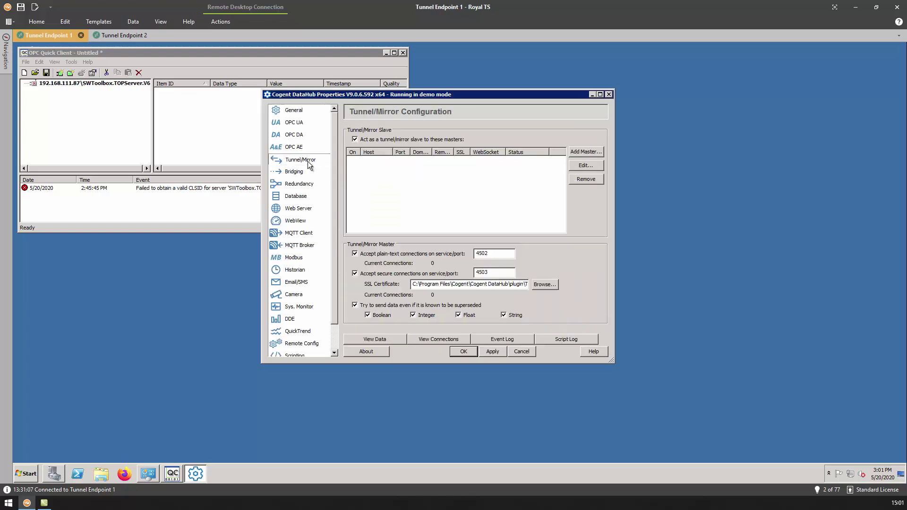
{"action": "left_click", "coordinate": [582, 152]}
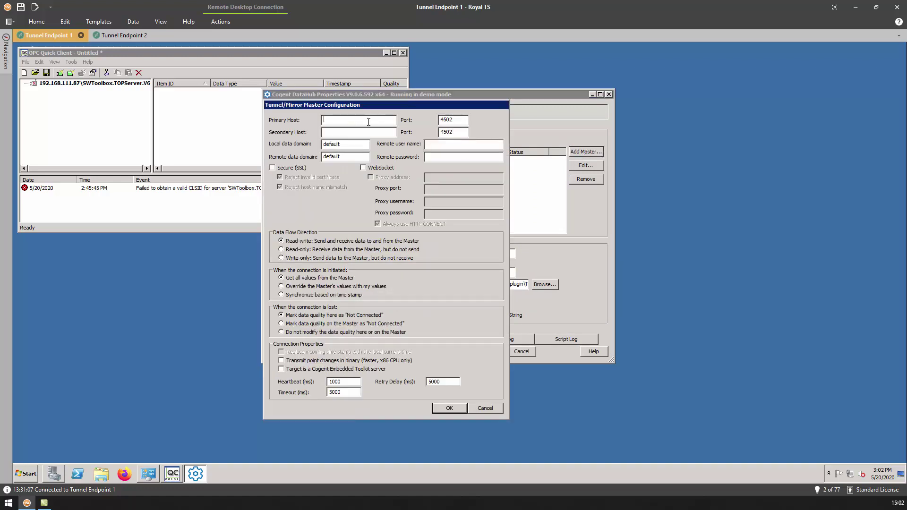
{"action": "type", "text": "192.168.111.87"}
{"action": "double_click", "coordinate": [441, 120]}
{"action": "left_click_drag", "start_coordinate": [341, 144], "coordinate": [324, 157]}
{"action": "type", "text": "MasterNode"}
{"action": "double_click", "coordinate": [346, 145]}
{"action": "type", "text": "SlaveNode"}
Apply the tunnel master and browse SlaveNode > ProductonLine1 > Oven1 for live points
{"action": "left_click", "coordinate": [455, 409]}
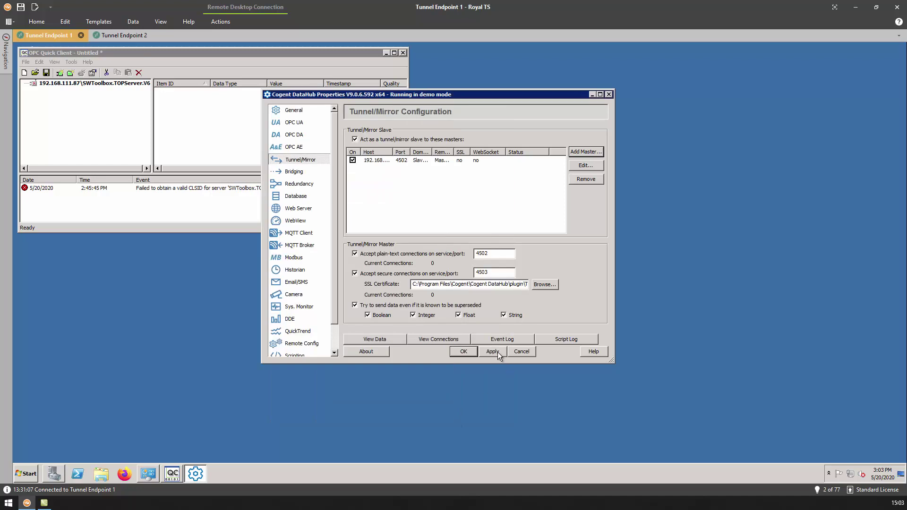
{"action": "left_click", "coordinate": [497, 352]}
{"action": "left_click", "coordinate": [395, 340]}
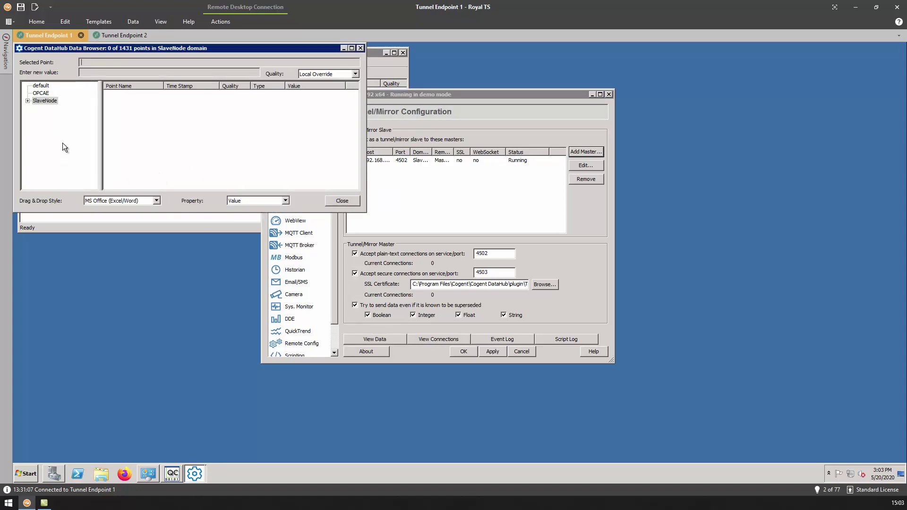
{"action": "left_click", "coordinate": [27, 101]}
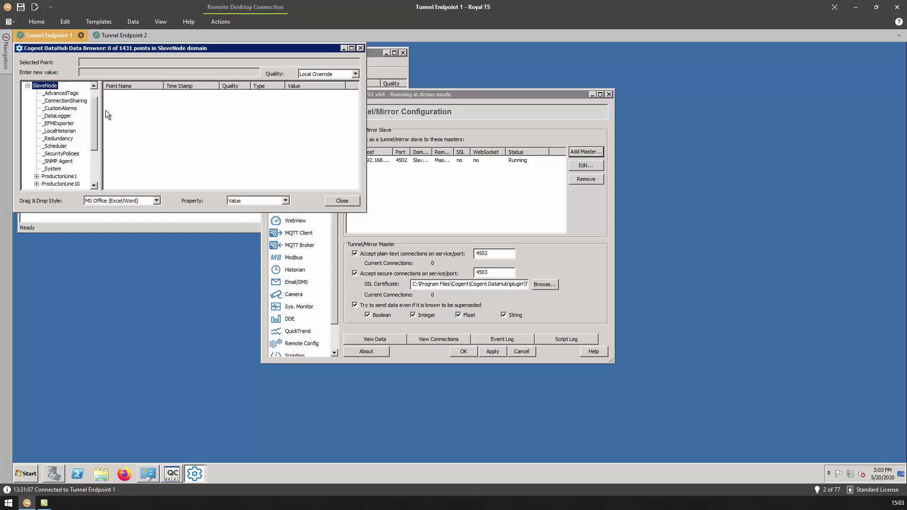
{"action": "left_click_drag", "start_coordinate": [92, 121], "coordinate": [93, 153]}
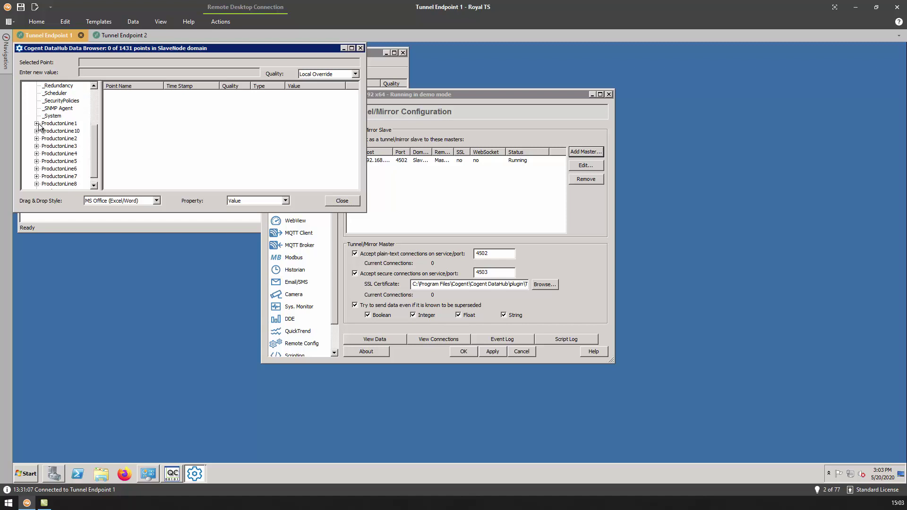
{"action": "left_click", "coordinate": [37, 124]}
{"action": "left_click", "coordinate": [58, 146]}
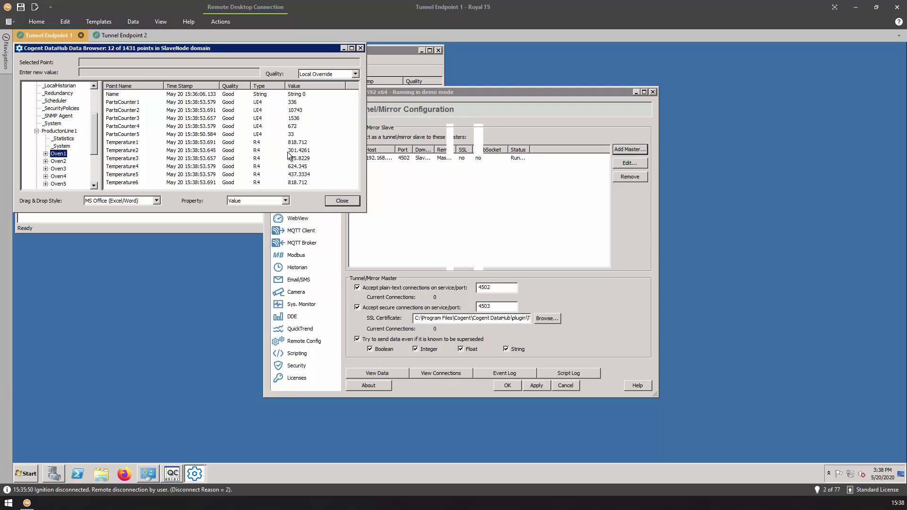
In OPC Quick Client, connect to Cogent.DataHub.1 and accept the default Group0 settings
{"action": "left_click", "coordinate": [383, 65]}
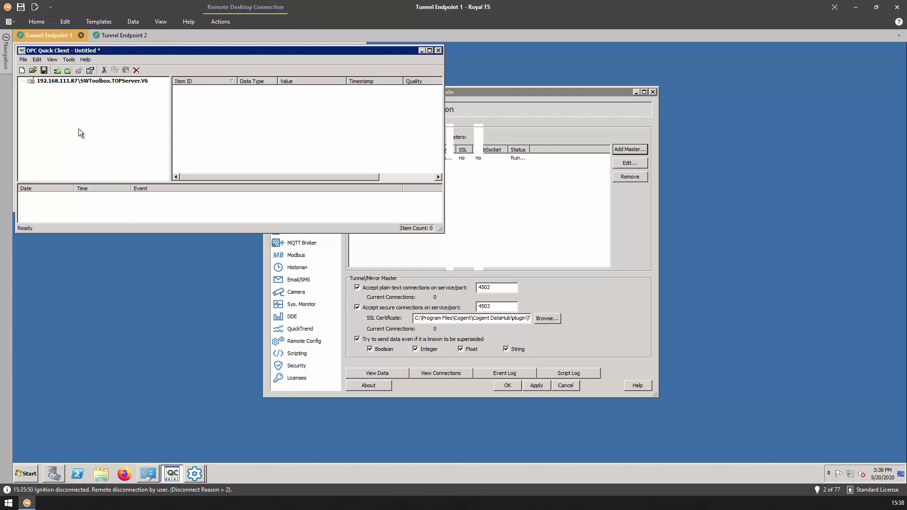
{"action": "right_click", "coordinate": [144, 114]}
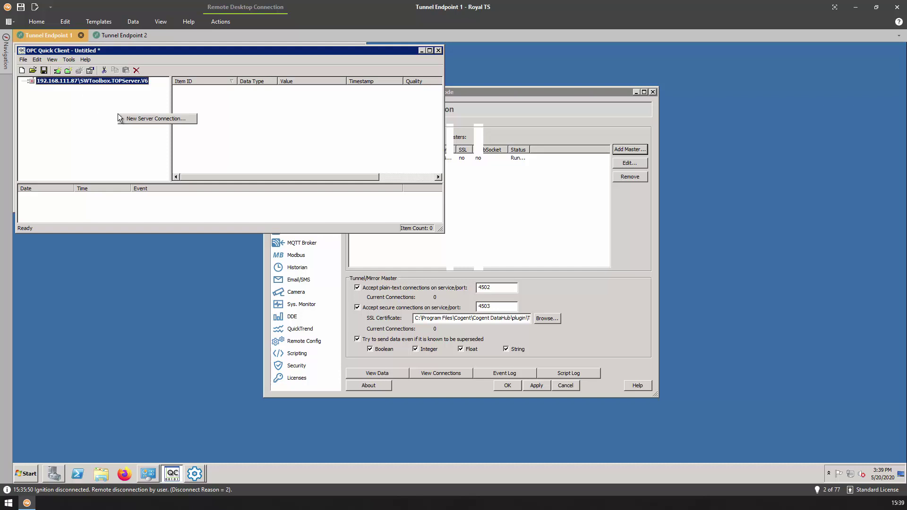
{"action": "left_click", "coordinate": [142, 119]}
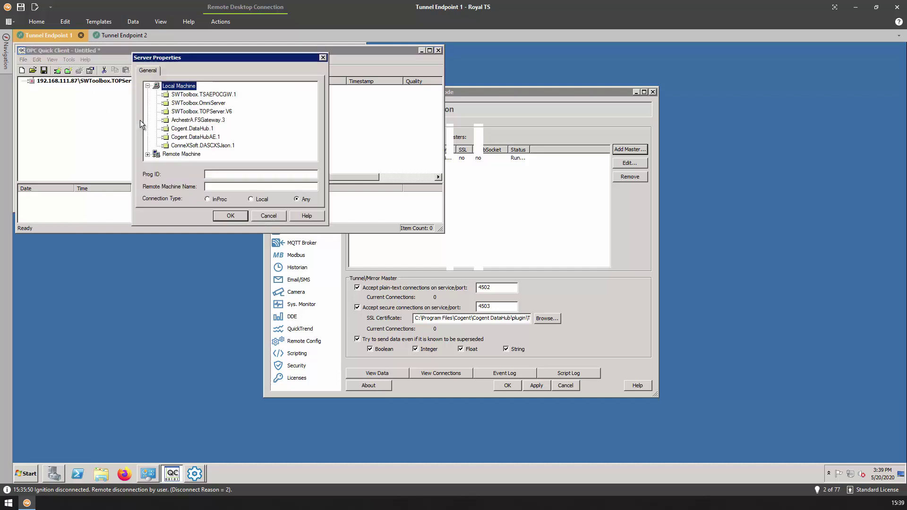
{"action": "double_click", "coordinate": [191, 132]}
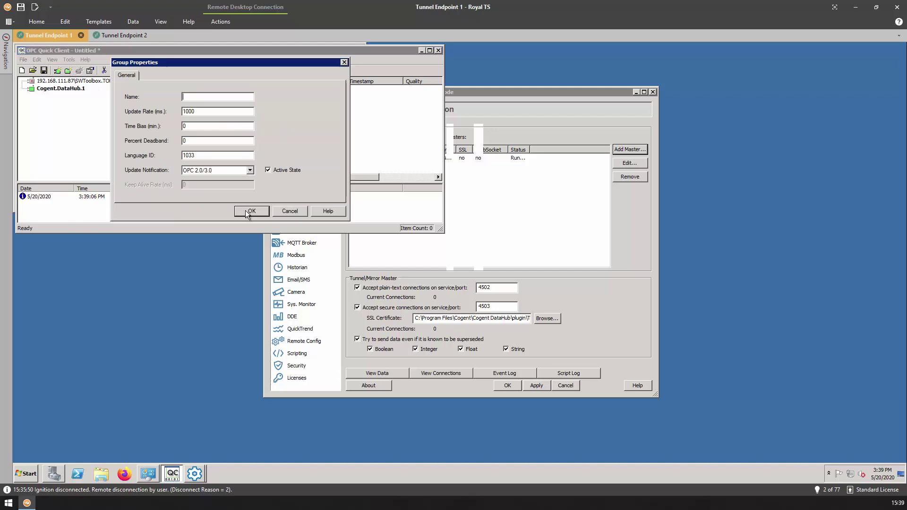
{"action": "left_click", "coordinate": [245, 211]}
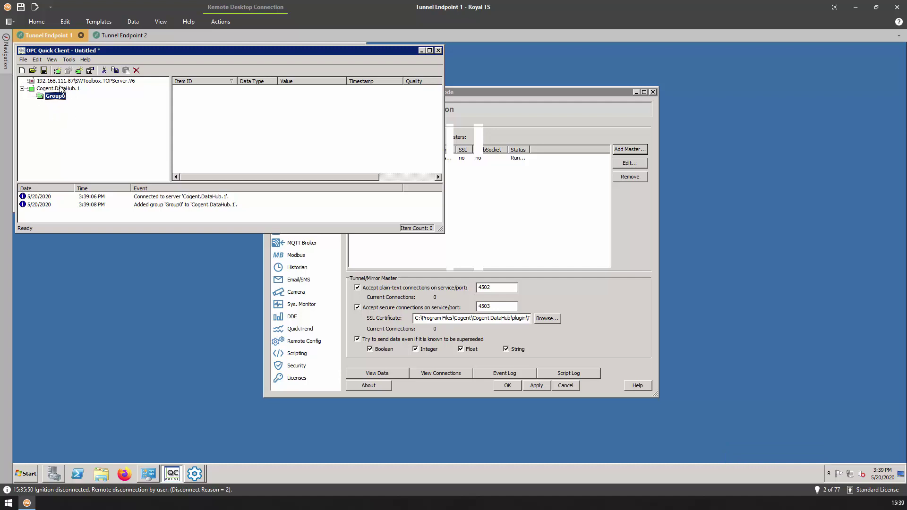
Open the Add Items browser and expand the Cogent.DataHub.1 branch
{"action": "right_click", "coordinate": [243, 107]}
{"action": "left_click", "coordinate": [254, 113]}
{"action": "left_click", "coordinate": [112, 160]}
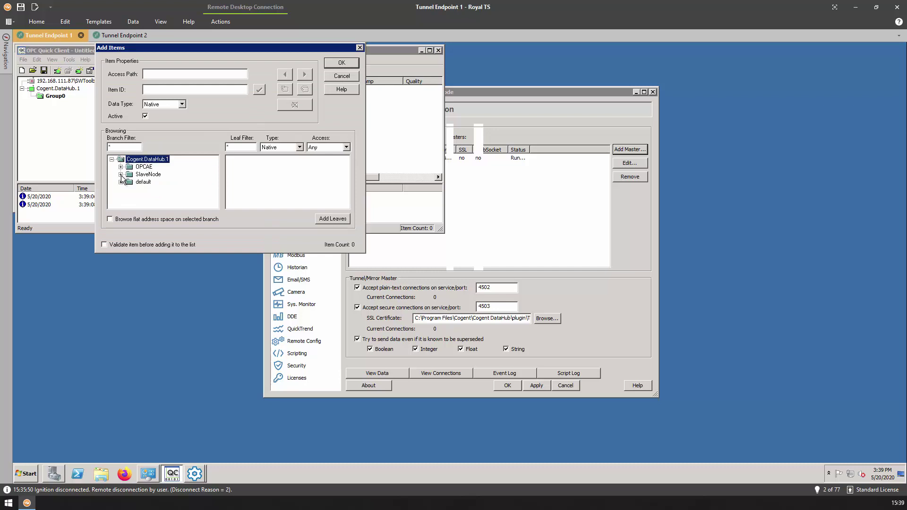
Add all 12 tags under SlaveNode > ProductonLine1 > Oven1 as items in Group0
{"action": "left_click", "coordinate": [148, 174]}
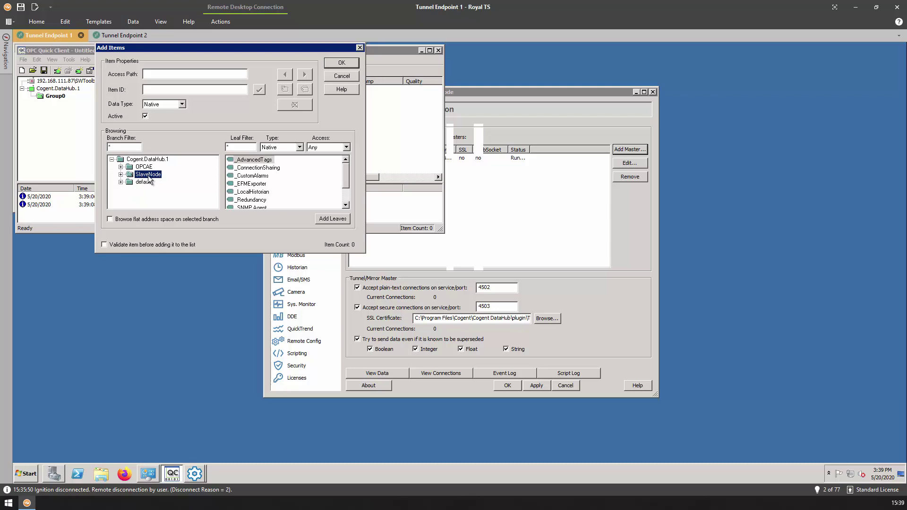
{"action": "left_click", "coordinate": [121, 175]}
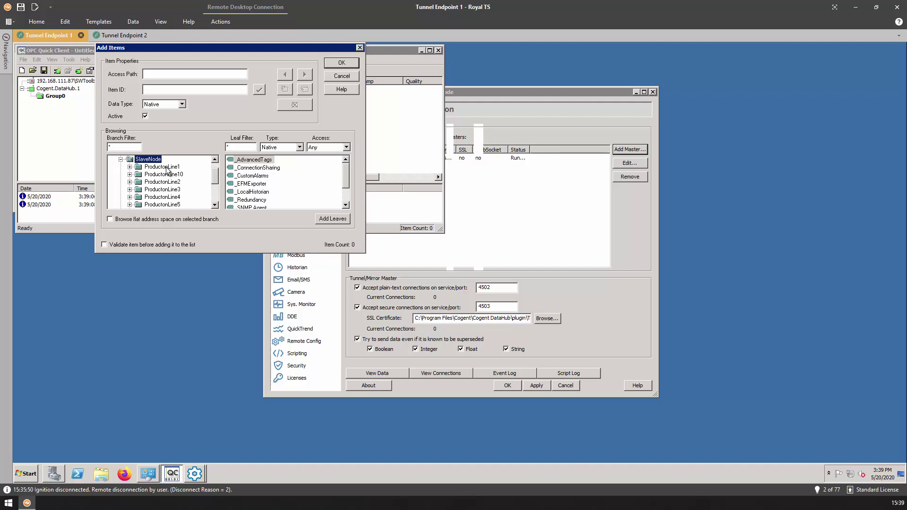
{"action": "left_click", "coordinate": [130, 166]}
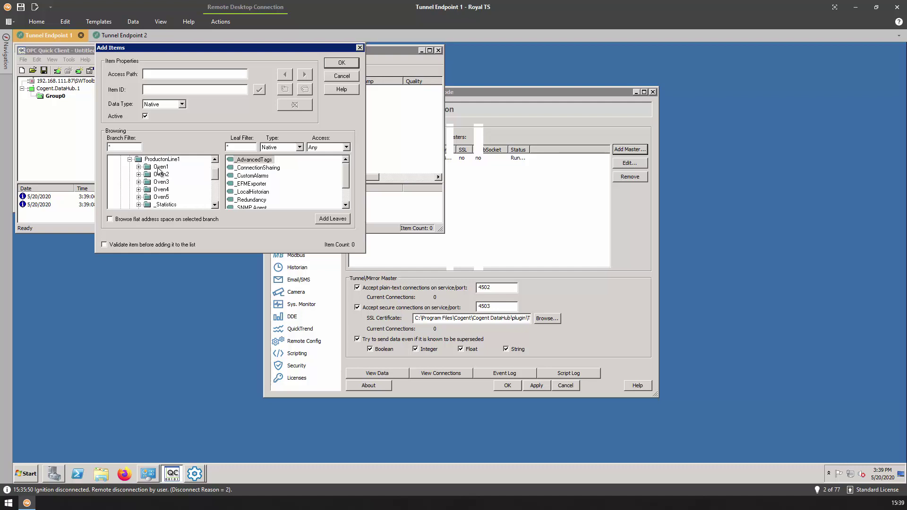
{"action": "left_click", "coordinate": [161, 167]}
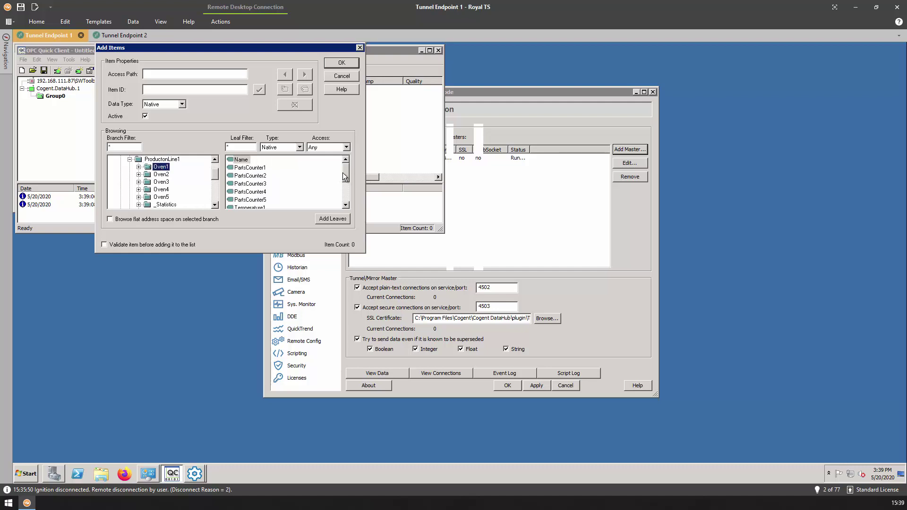
{"action": "left_click_drag", "start_coordinate": [344, 173], "coordinate": [348, 194]}
{"action": "left_click", "coordinate": [261, 204], "text": "shift"}
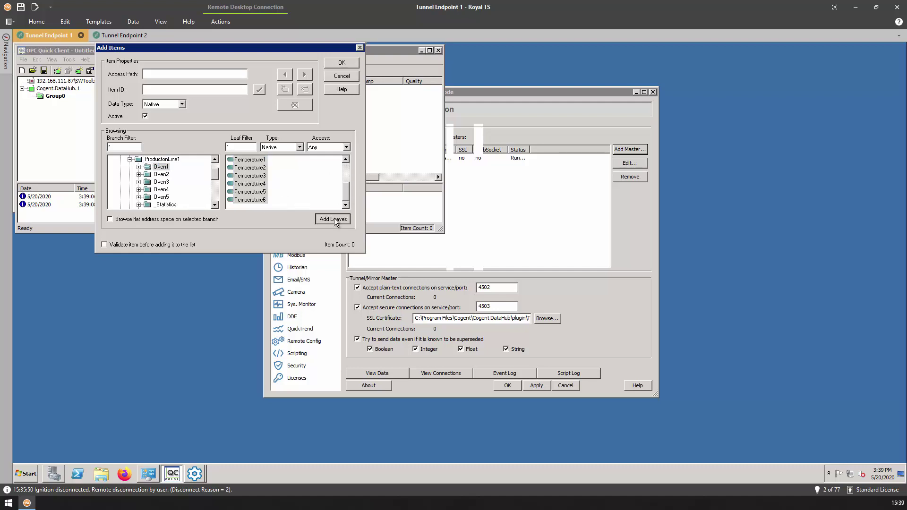
{"action": "left_click", "coordinate": [333, 218]}
{"action": "left_click", "coordinate": [341, 62]}
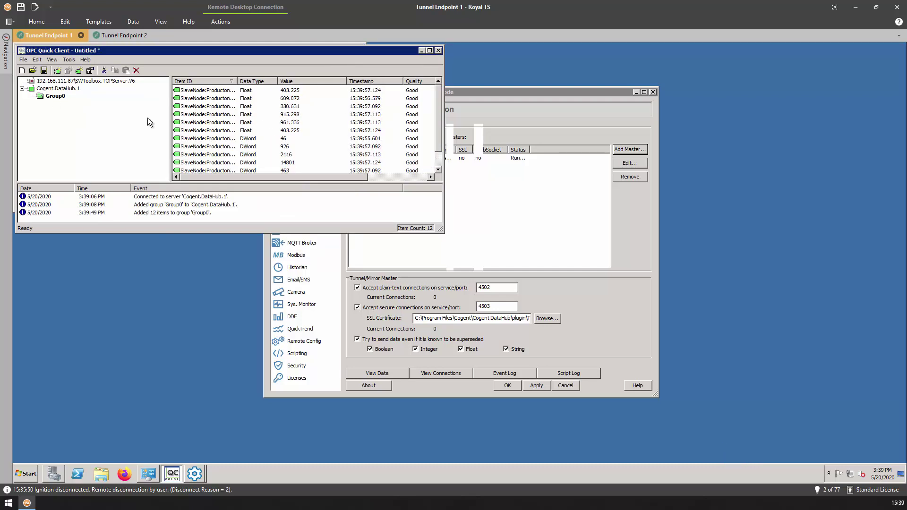
Change Group0's update rate from 1000 to 20 ms and apply it
{"action": "double_click", "coordinate": [55, 96]}
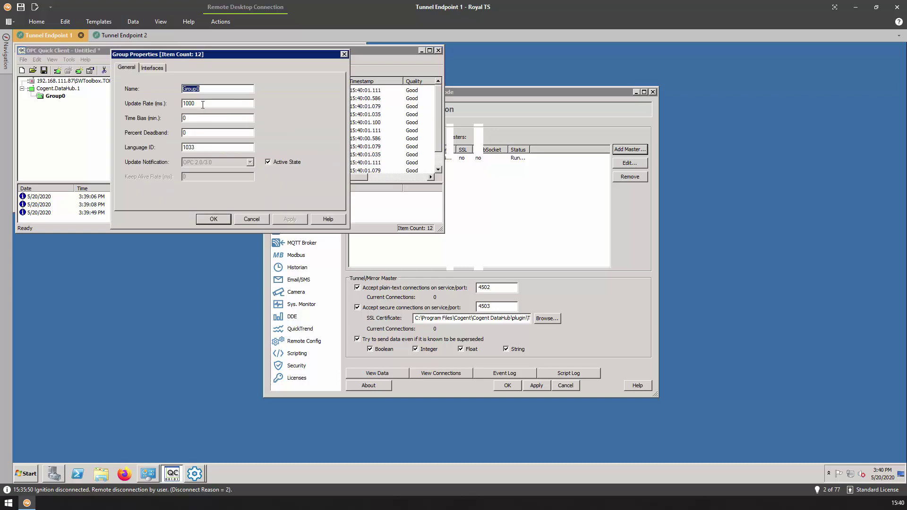
{"action": "left_click_drag", "start_coordinate": [203, 104], "coordinate": [176, 105]}
{"action": "type", "text": "20"}
{"action": "left_click", "coordinate": [285, 220]}
{"action": "left_click", "coordinate": [221, 220]}
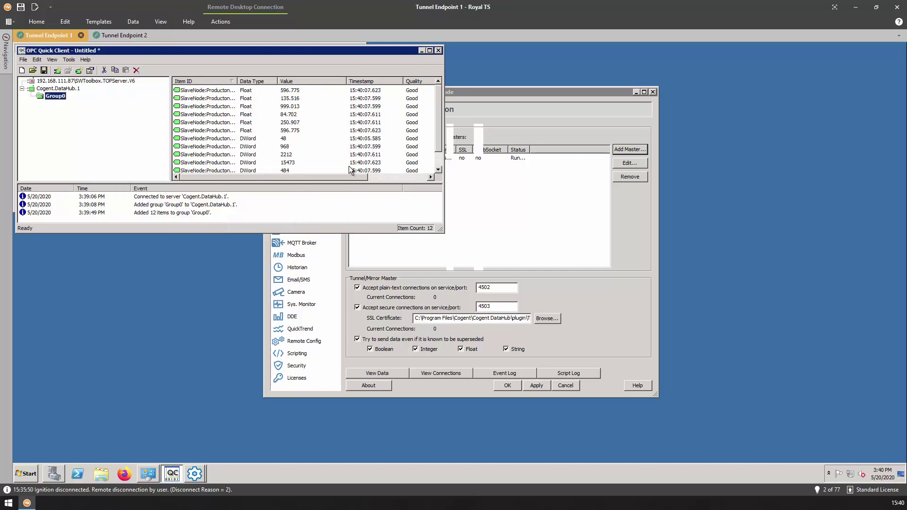